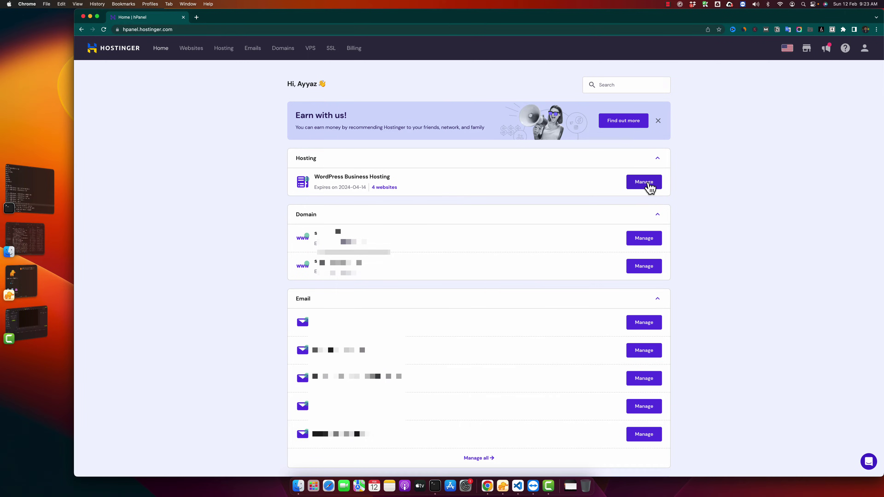
# - Go from the WordPress Business Hosting plan to Databases > Management for ayyaztech.com
pyautogui.click(645, 182)
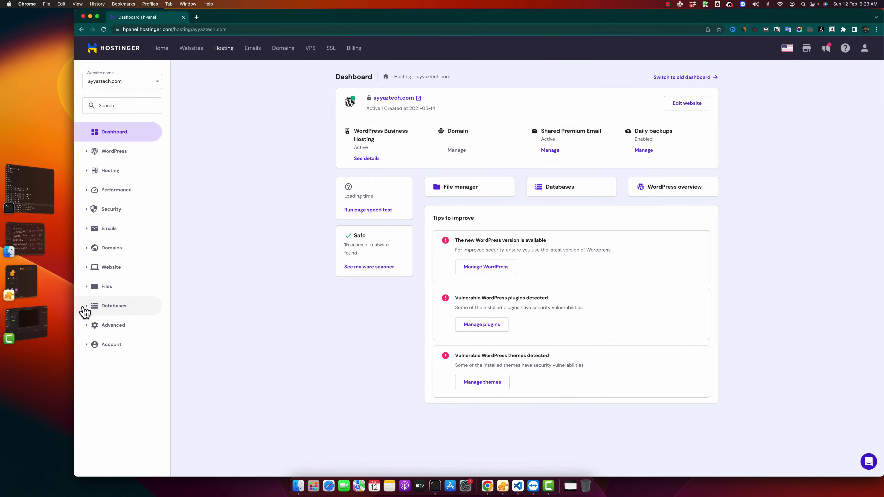
pyautogui.click(101, 314)
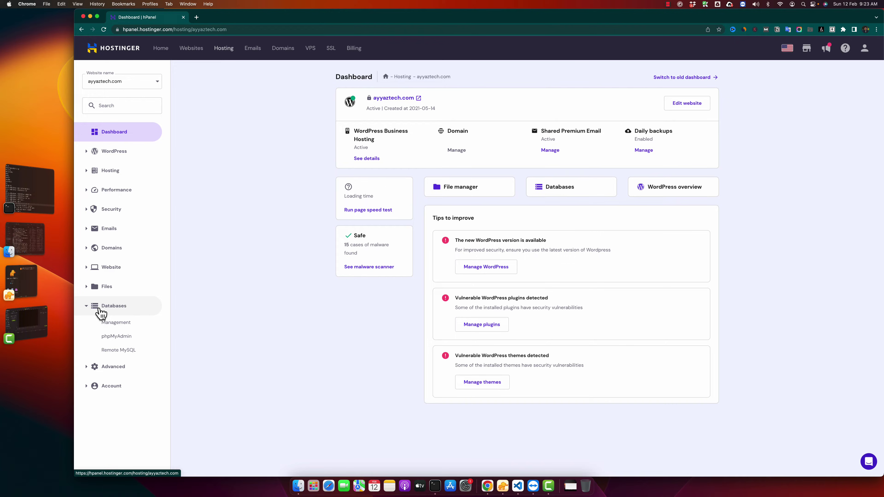
pyautogui.click(116, 324)
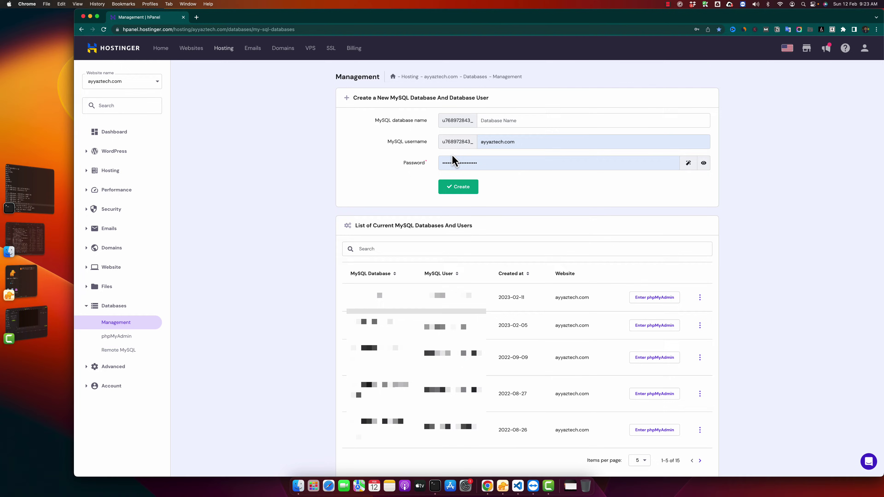
# - Name the new database ayyaztechtest and replace the prefilled username with ayyaztechtest
pyautogui.click(509, 121)
pyautogui.write('ayyaztechtest')
pyautogui.doubleClick(486, 141)
pyautogui.click(409, 138)
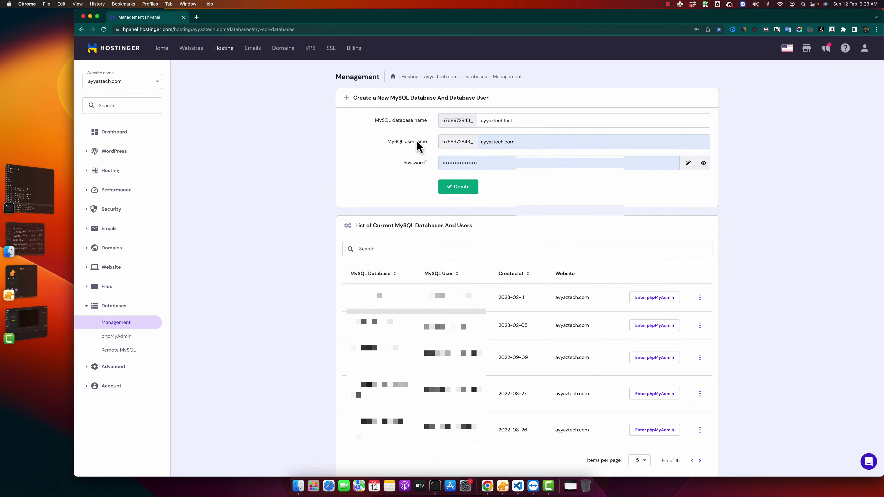
pyautogui.doubleClick(517, 142)
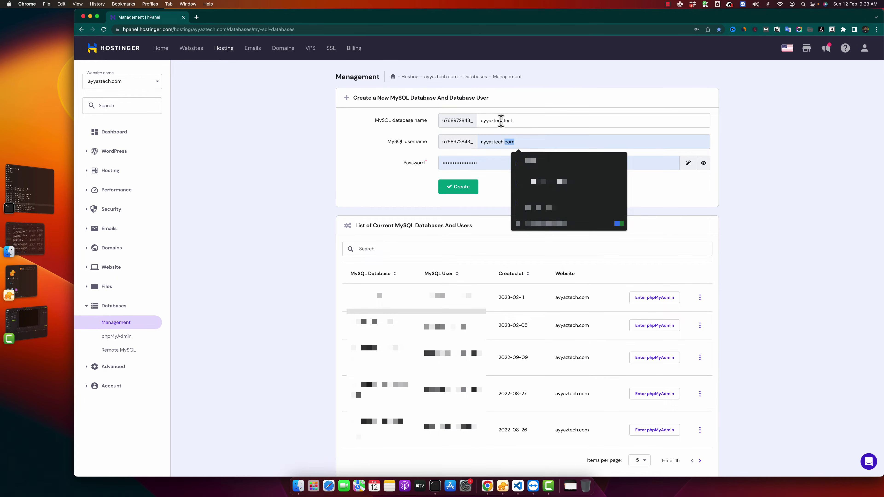
pyautogui.doubleClick(494, 120)
pyautogui.click(497, 141)
pyautogui.doubleClick(496, 141)
pyautogui.write('ayyaztechtest')
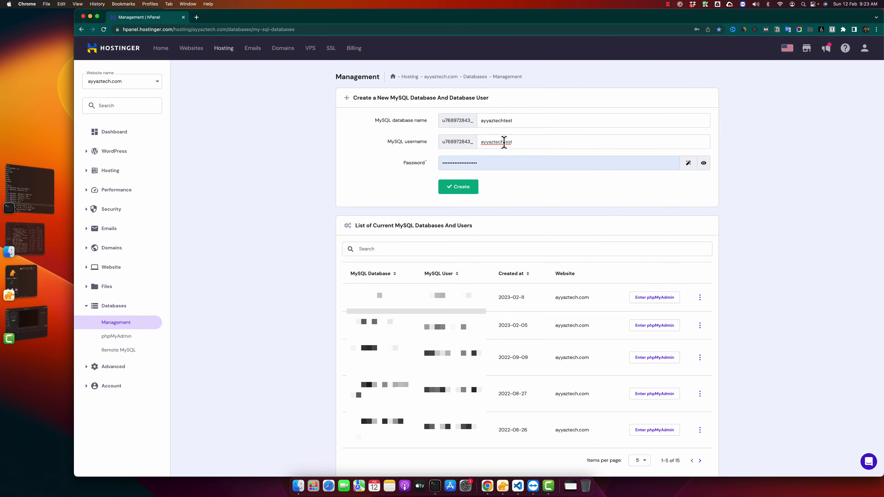
# - Generate a random password for the user, select it, and create the database and user
pyautogui.doubleClick(471, 163)
pyautogui.click(408, 172)
pyautogui.click(691, 164)
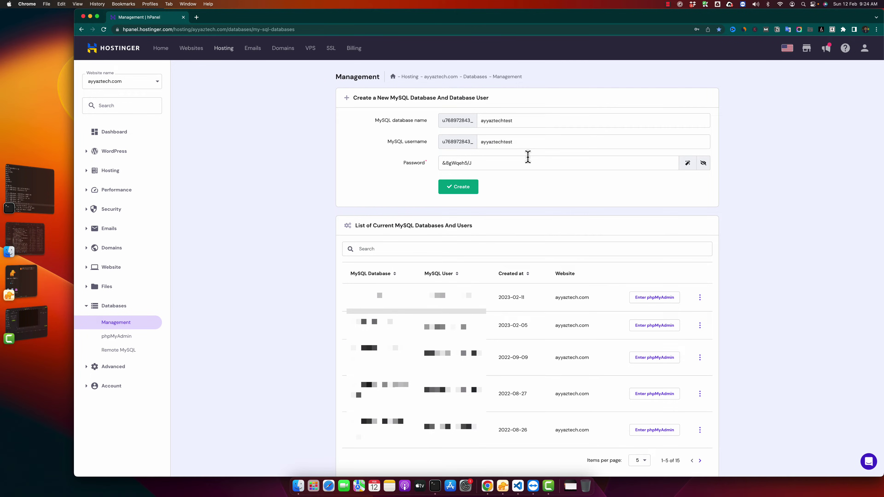
pyautogui.click(500, 164)
pyautogui.click(421, 162)
pyautogui.tripleClick(465, 162)
pyautogui.click(460, 189)
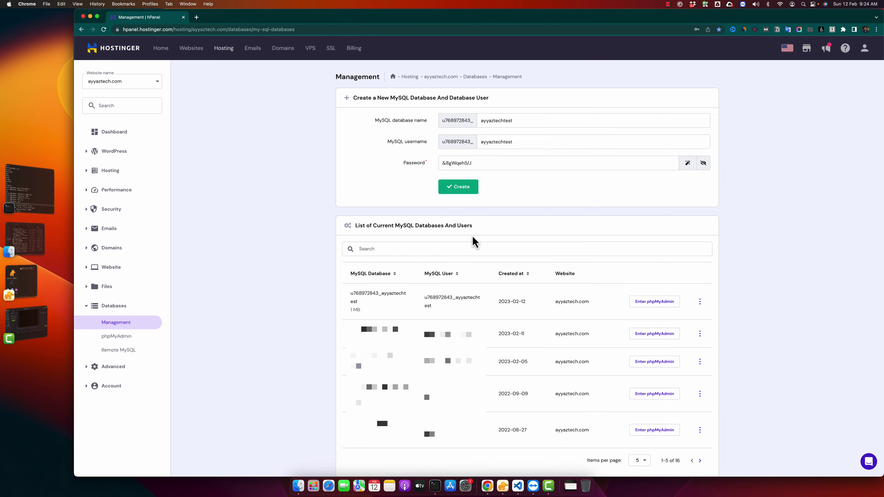
# - Review the new 1 MB ayyaztechtest database and user row, dated 2023-02-12
pyautogui.moveTo(359, 293); pyautogui.dragTo(538, 315)
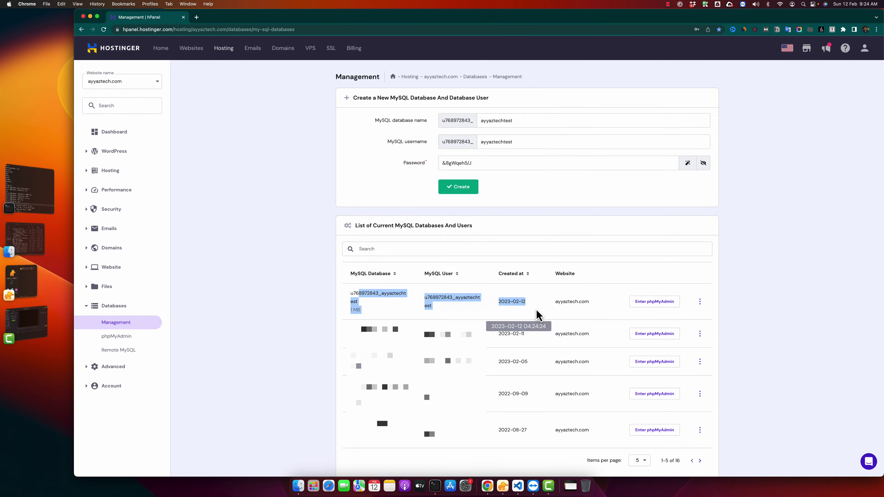
pyautogui.click(336, 291)
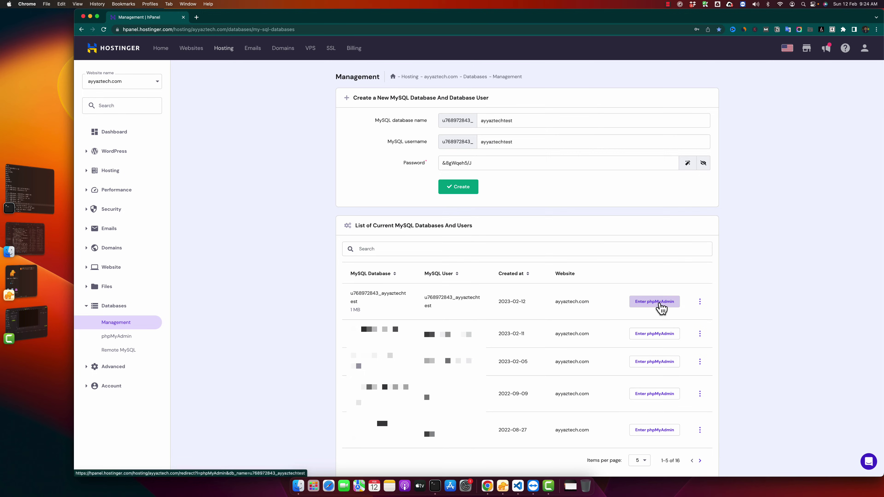
# - Launch phpMyAdmin for ayyaztechtest and view the empty database in its new tab
pyautogui.click(659, 307)
pyautogui.click(230, 19)
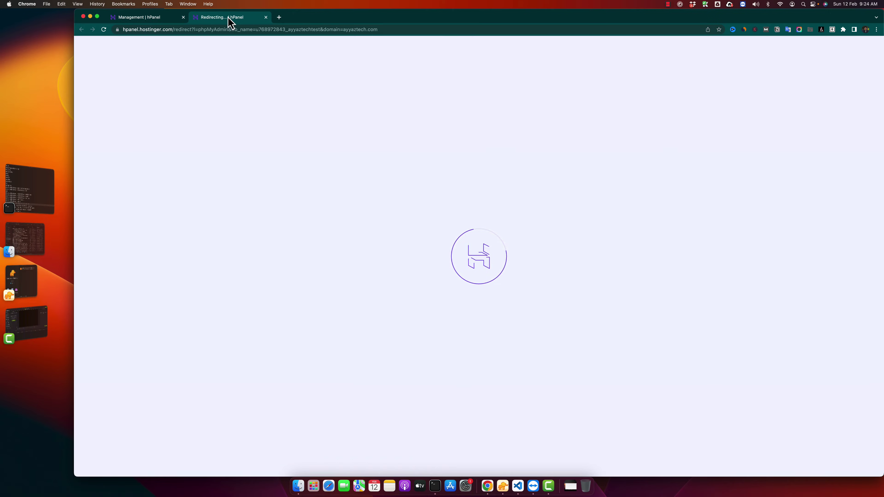
pyautogui.click(142, 19)
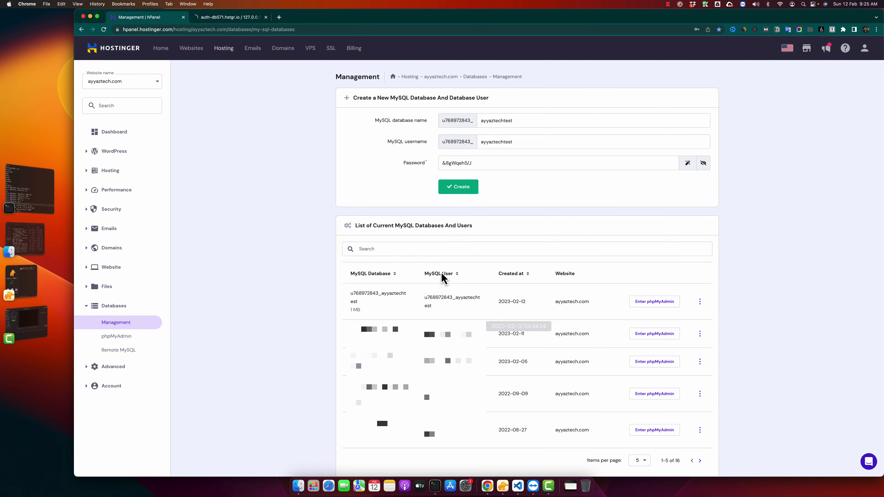
pyautogui.click(231, 18)
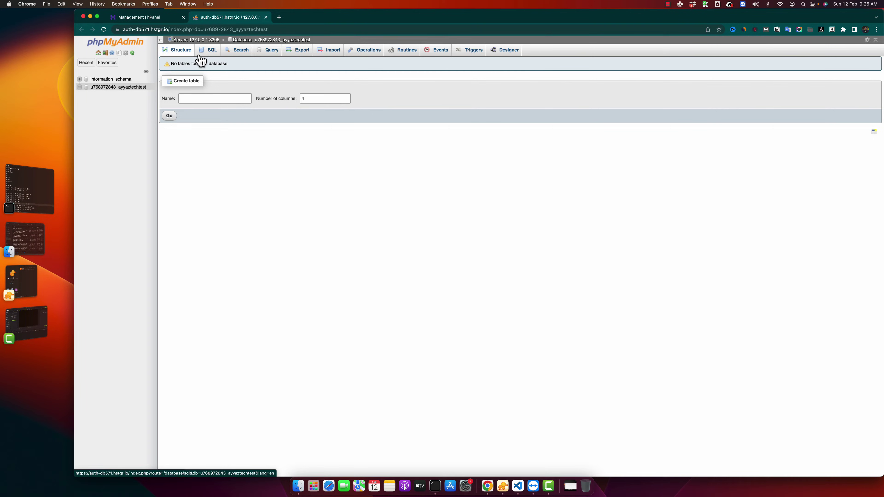
# - Type 'asd' as a table name without creating it, then return to the hPanel Management tab
pyautogui.click(191, 99)
pyautogui.write('asd')
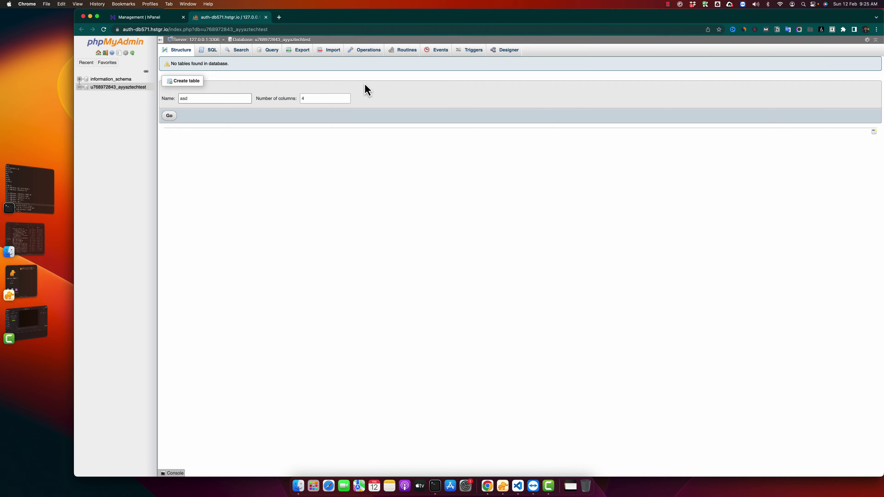
pyautogui.click(153, 18)
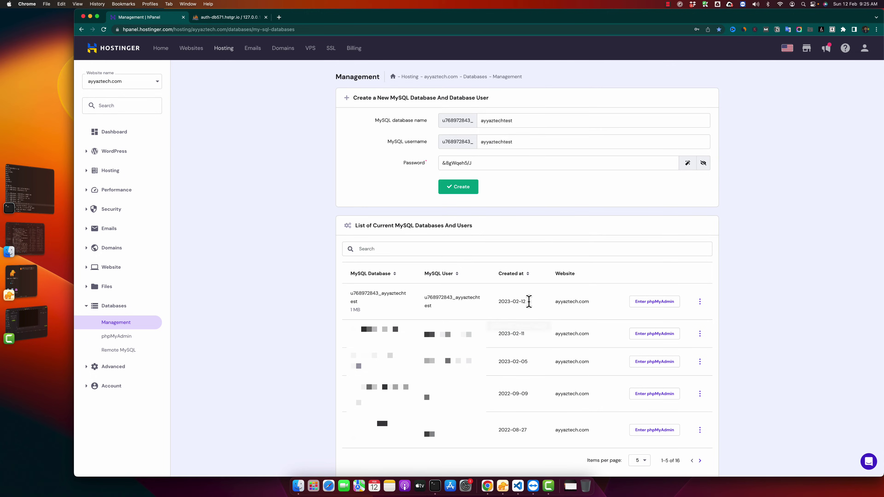
pyautogui.moveTo(494, 315)
pyautogui.moveTo(351, 295); pyautogui.dragTo(468, 310)
pyautogui.click(310, 286)
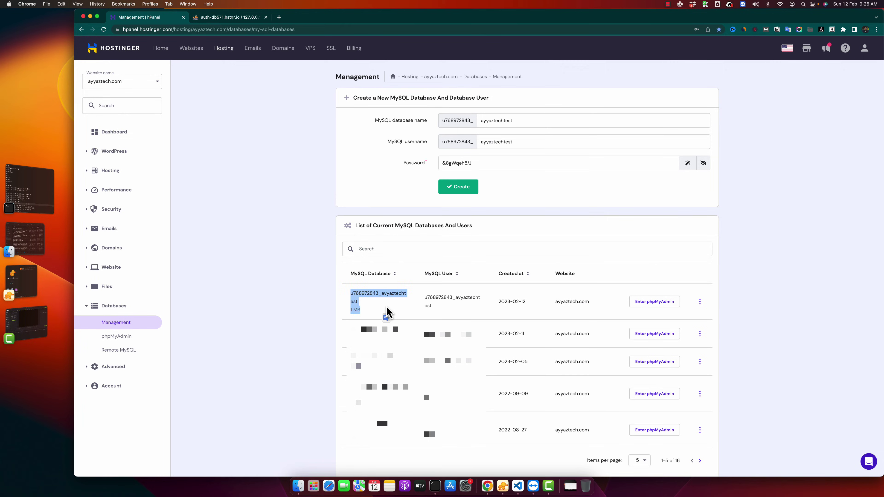
pyautogui.moveTo(388, 312); pyautogui.dragTo(302, 292)
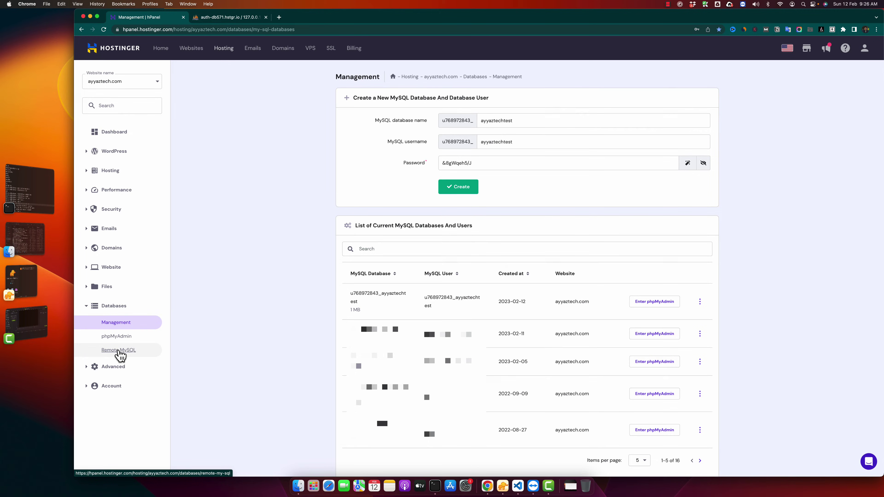
# - Open the Remote MySQL page, dismiss Chrome's save-password bubble, and review the connection instructions
pyautogui.click(118, 350)
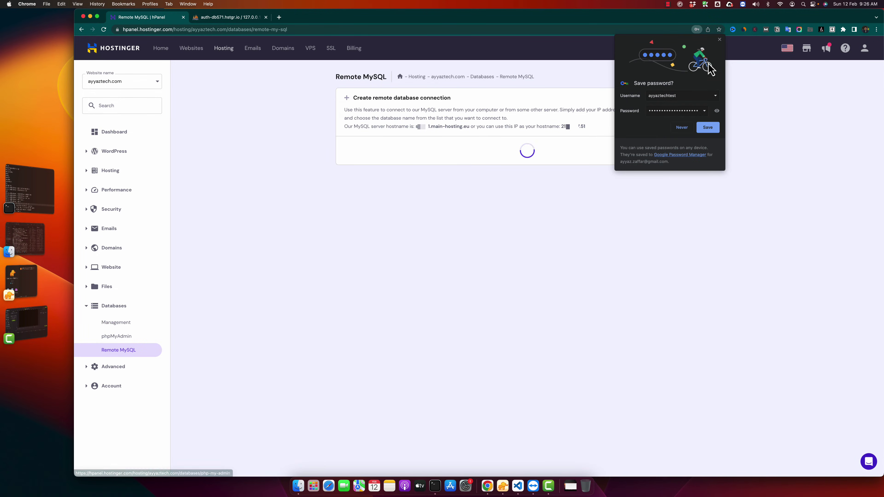
pyautogui.click(719, 39)
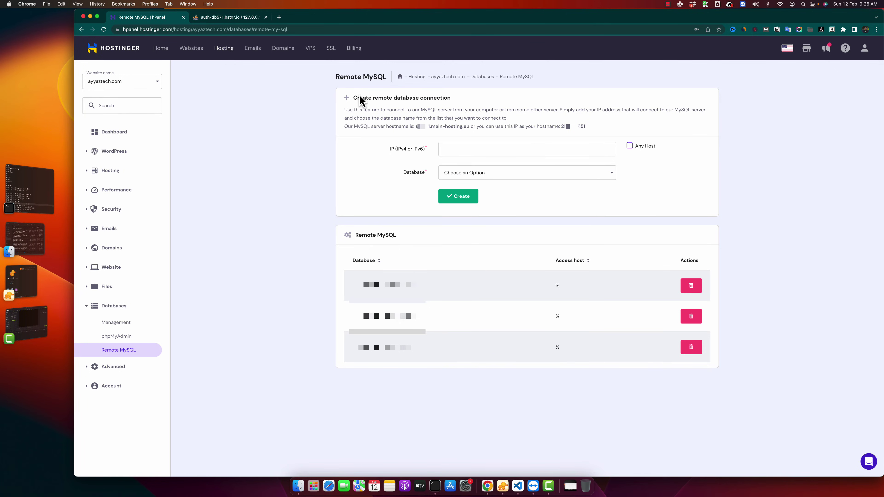
pyautogui.moveTo(360, 100); pyautogui.dragTo(587, 198)
pyautogui.click(586, 197)
# - Tick Any Host so the allowed IP becomes the % wildcard
pyautogui.click(462, 154)
pyautogui.click(631, 146)
pyautogui.moveTo(454, 149); pyautogui.dragTo(443, 148)
pyautogui.click(460, 149)
pyautogui.moveTo(538, 150); pyautogui.dragTo(434, 155)
# - Choose the ayyaztechtest database and create the any-host (%) remote access rule
pyautogui.moveTo(401, 182); pyautogui.dragTo(434, 178)
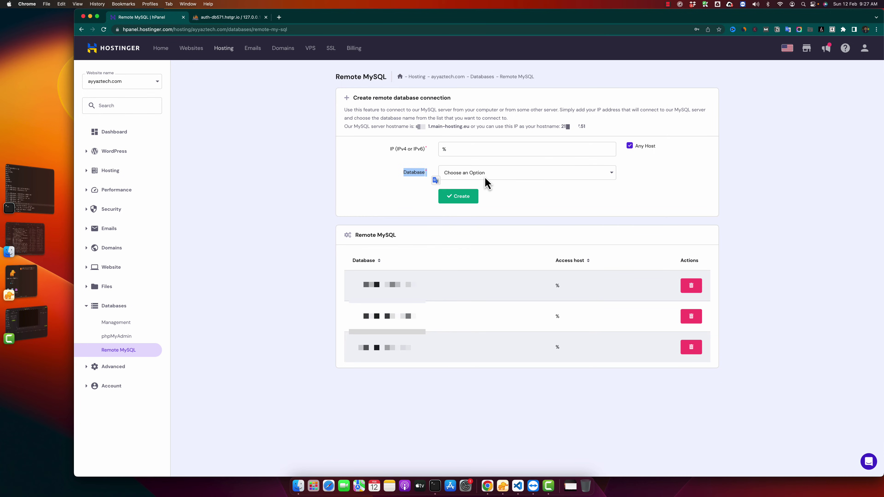
pyautogui.click(652, 187)
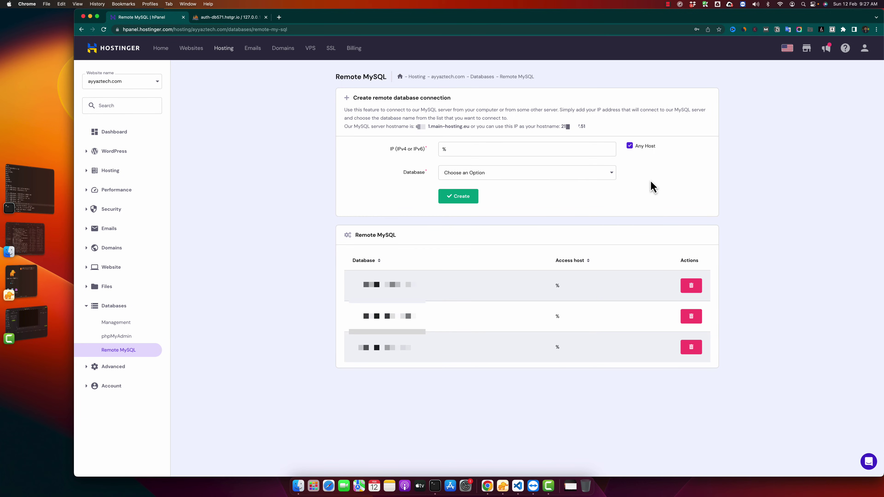
pyautogui.click(576, 173)
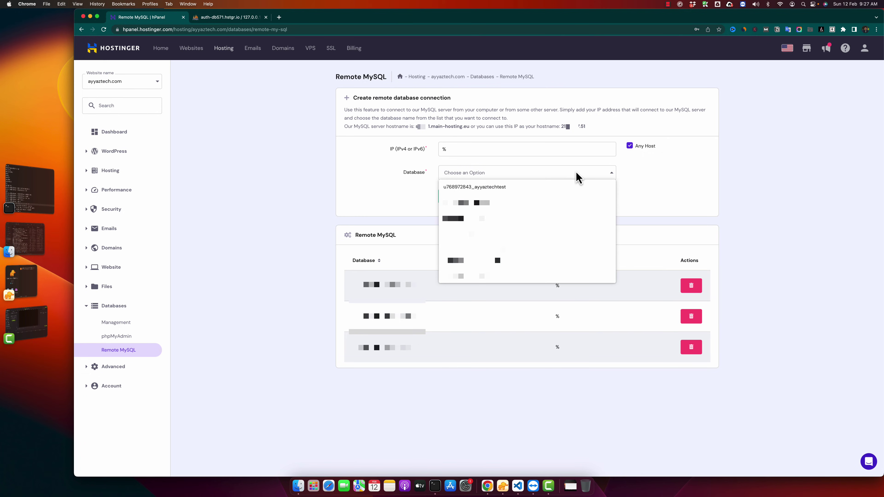
pyautogui.click(498, 188)
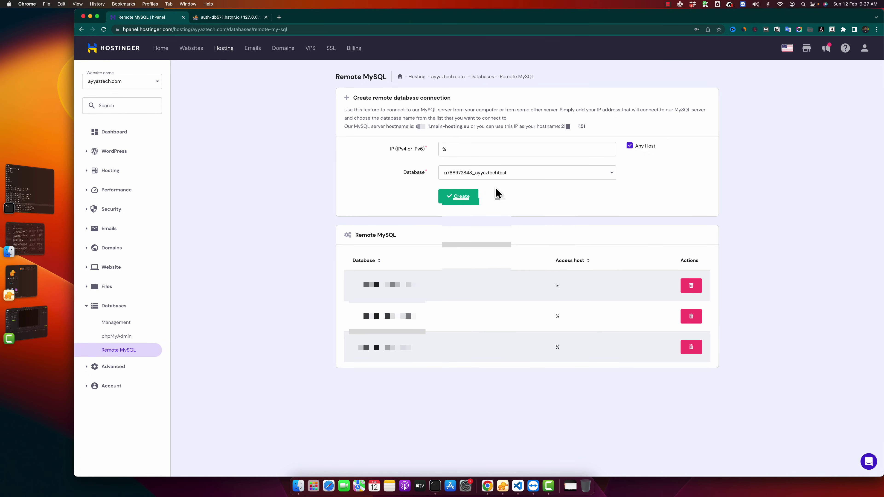
pyautogui.click(470, 201)
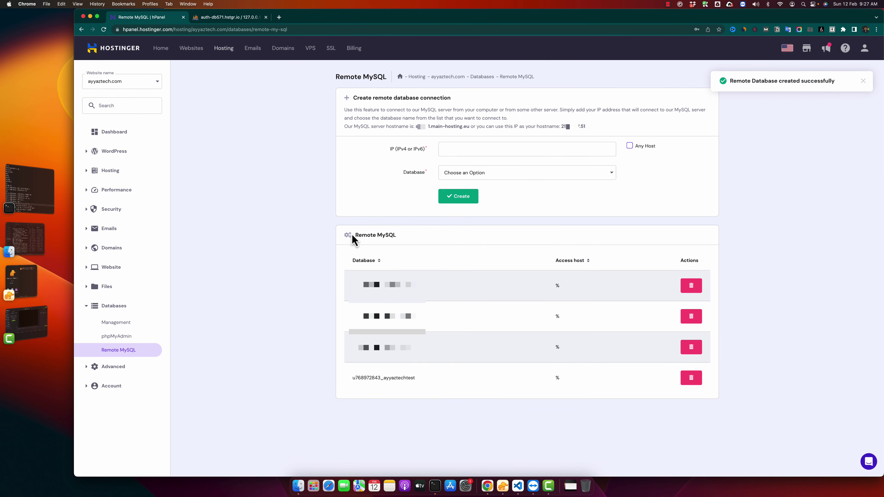
# - Check the new Remote MySQL entry and note the MySQL server hostname
pyautogui.moveTo(364, 377); pyautogui.dragTo(402, 381)
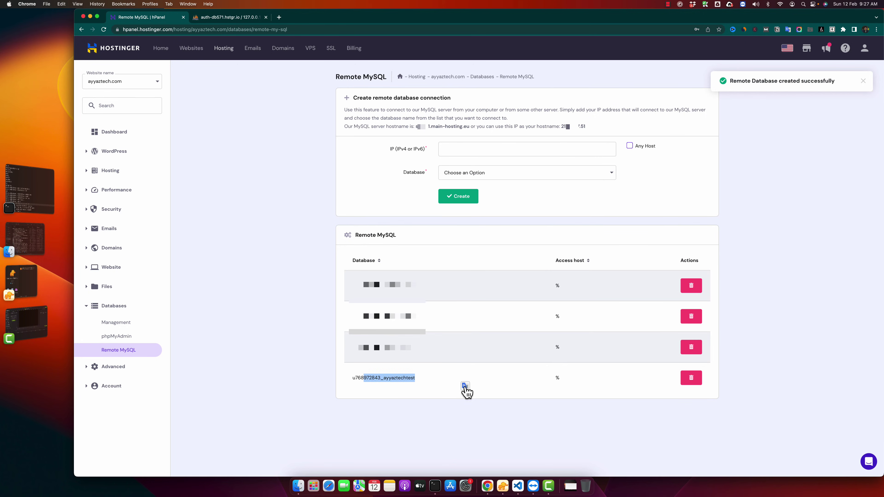
pyautogui.click(460, 417)
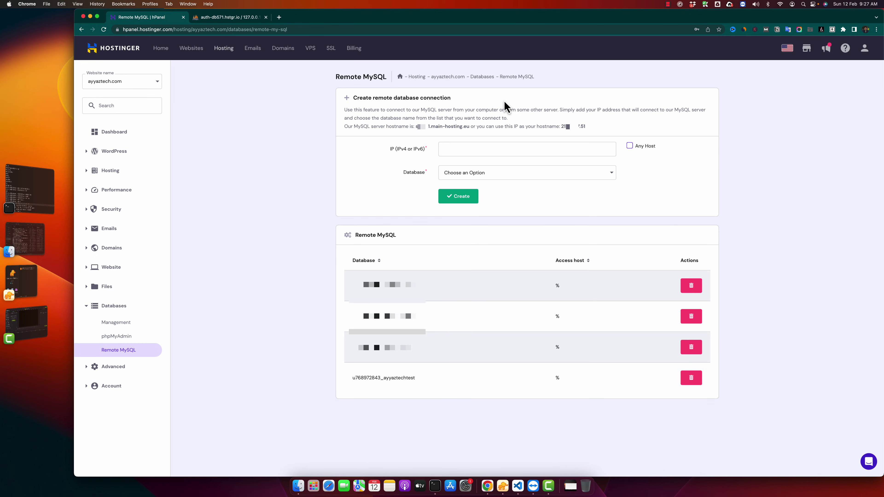
pyautogui.moveTo(469, 126)
pyautogui.mouseDown()
pyautogui.moveTo(415, 128)
pyautogui.moveTo(480, 128)
pyautogui.moveTo(466, 127)
pyautogui.mouseUp()
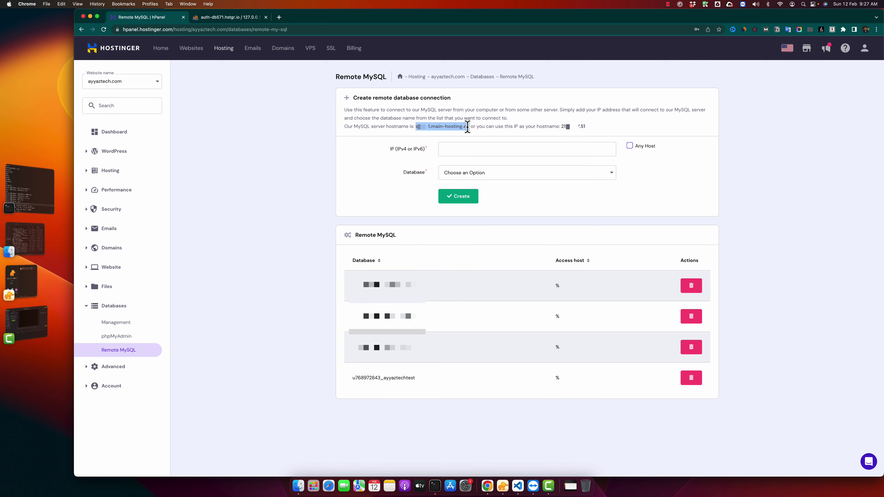
pyautogui.click(305, 167)
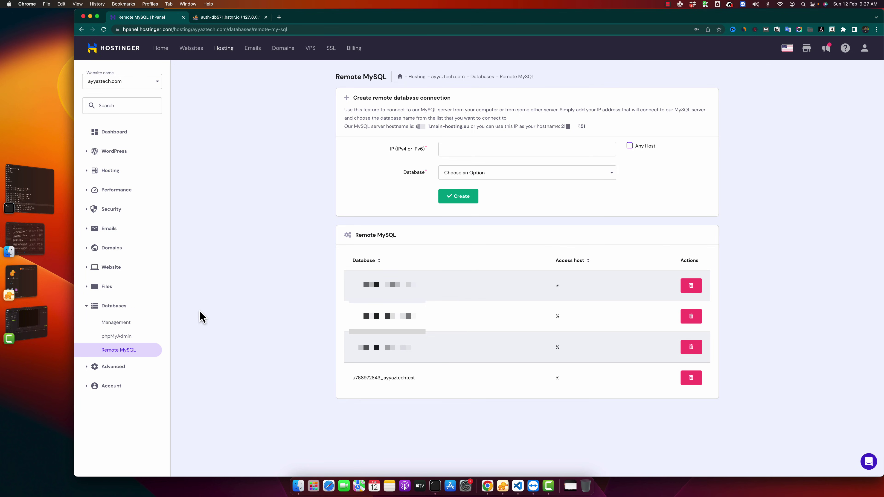
# - Switch back to phpMyAdmin on the still-empty ayyaztechtest database
pyautogui.click(221, 17)
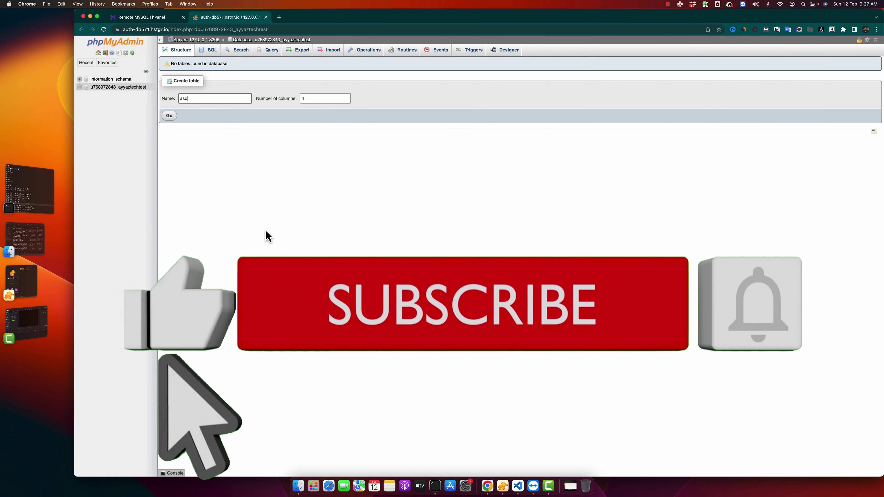